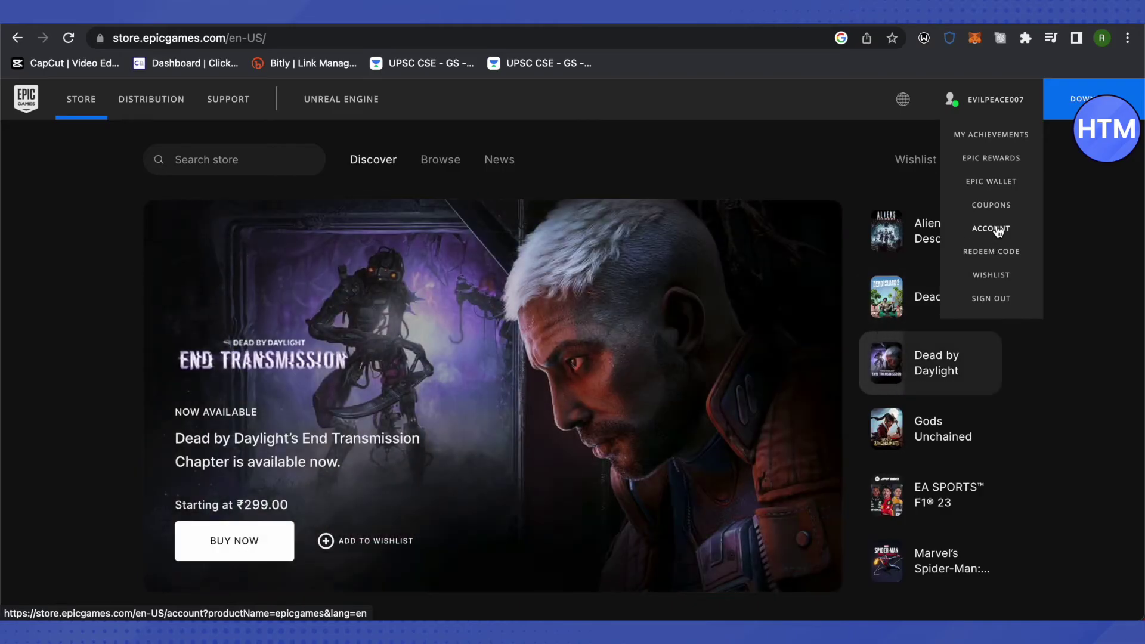
Step: Go to the signed-in account's Account Settings page from the account dropdown
click(999, 231)
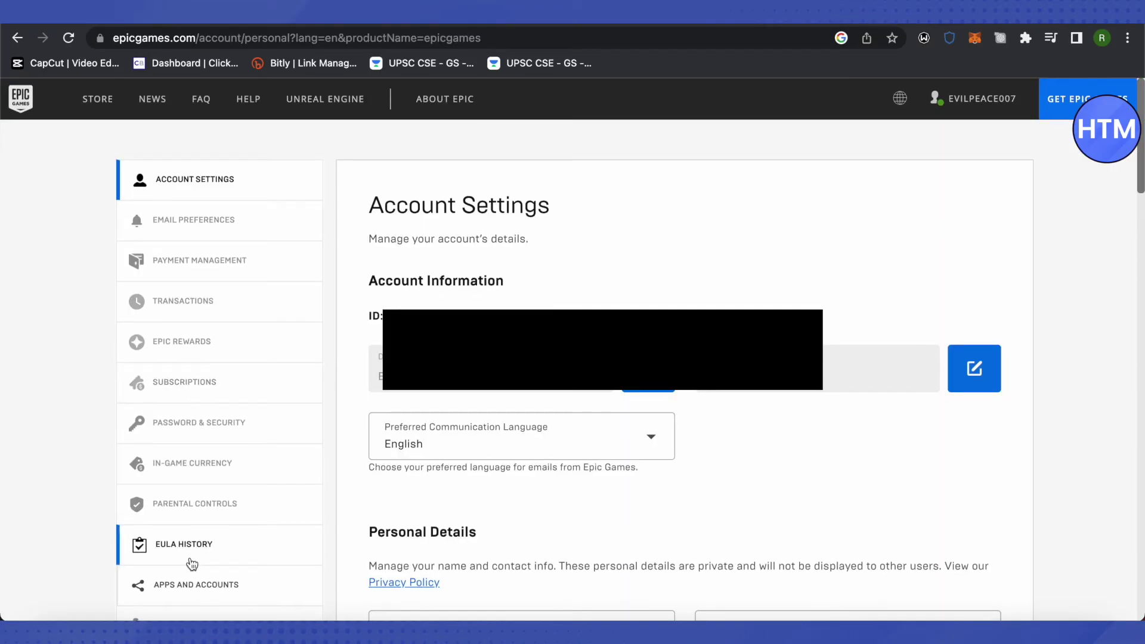
Step: Unlock Parental Controls with the PIN and move the ESRB rating slider to Unrated
click(217, 510)
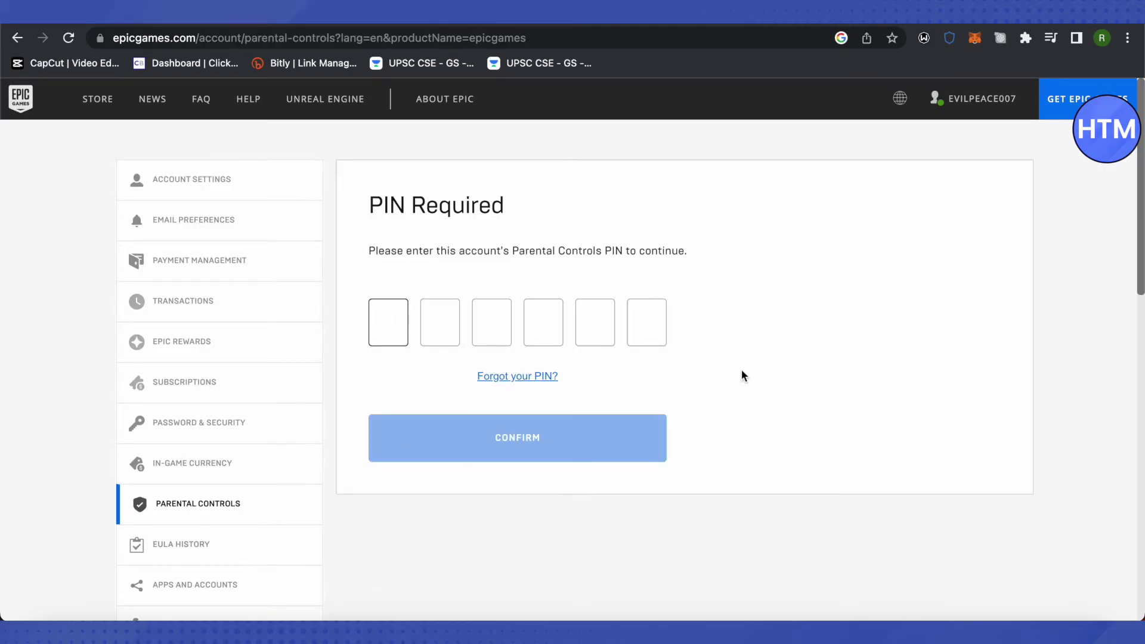
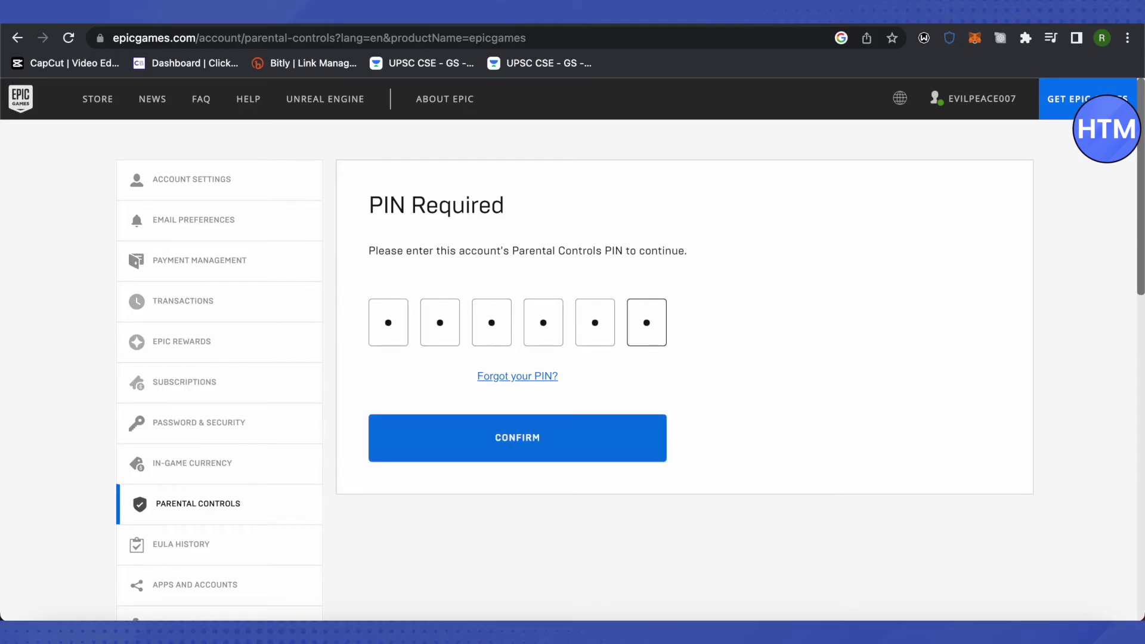
key(Return)
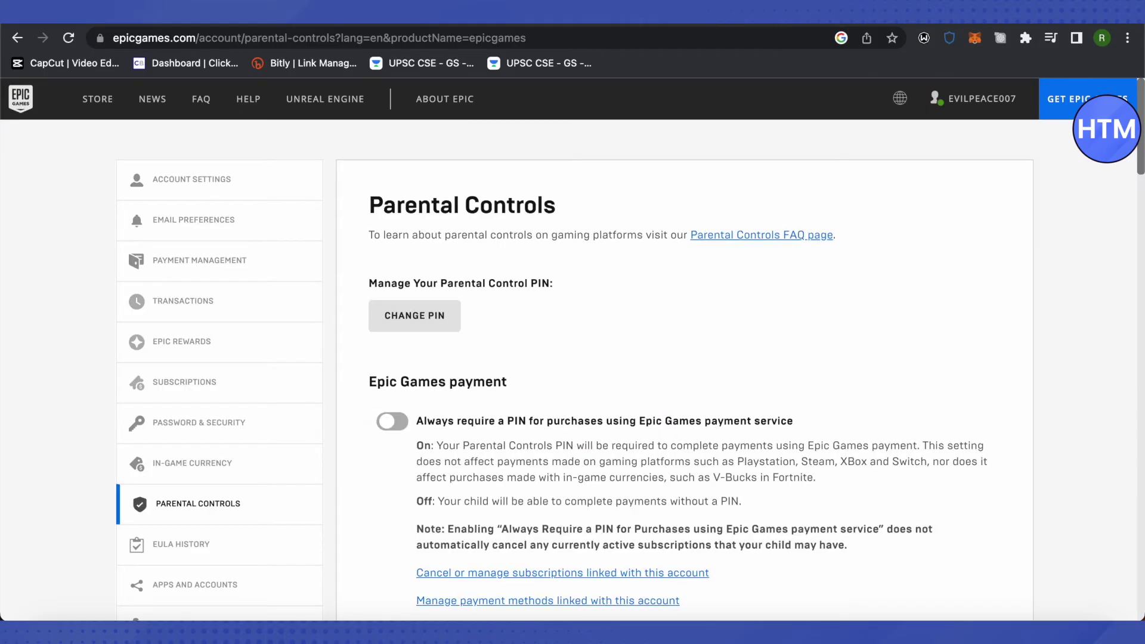
scroll(1001, 411, down, 5)
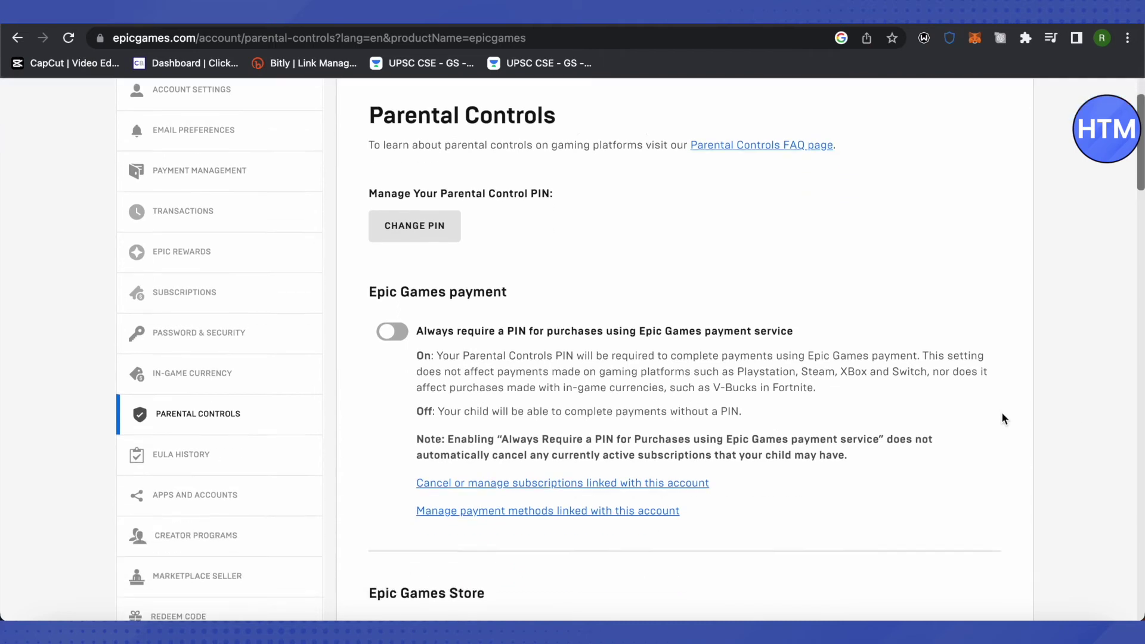
scroll(1001, 412, down, 5)
scroll(1000, 416, down, 1)
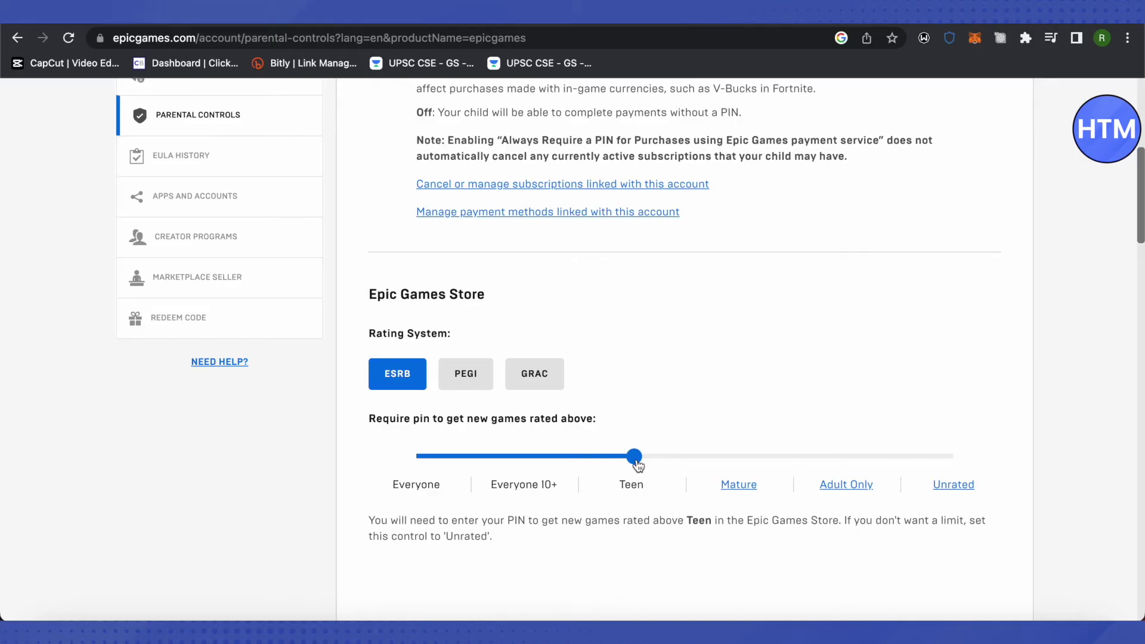
drag(636, 462, 954, 473)
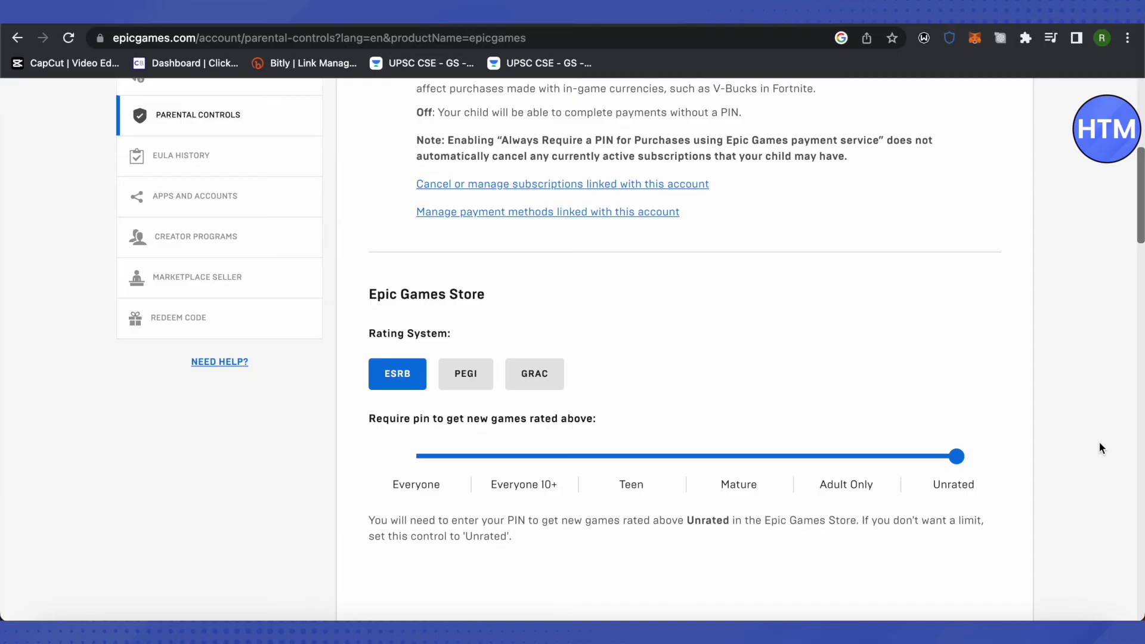